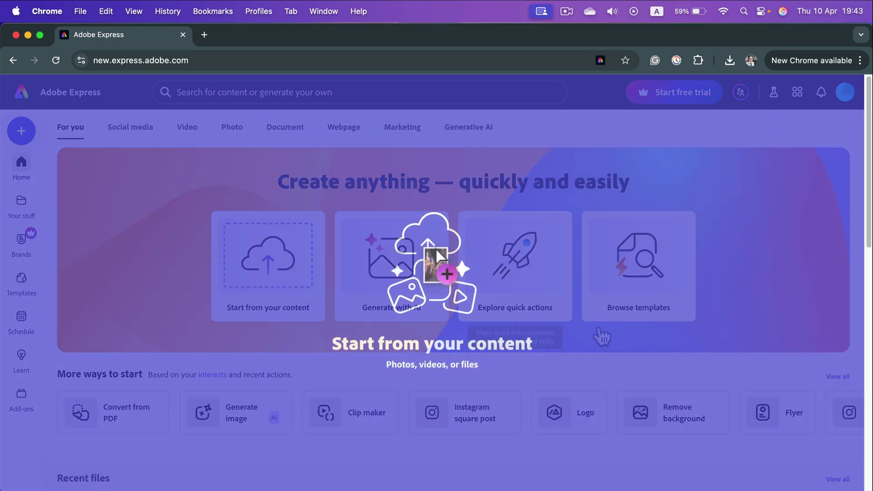
# Step: Drop the night street photo file onto the Adobe Express upload area to start a design from it
pyautogui.moveTo(435, 247)
pyautogui.mouseDown()
pyautogui.moveTo(431, 196)
pyautogui.moveTo(402, 193)
pyautogui.mouseUp()
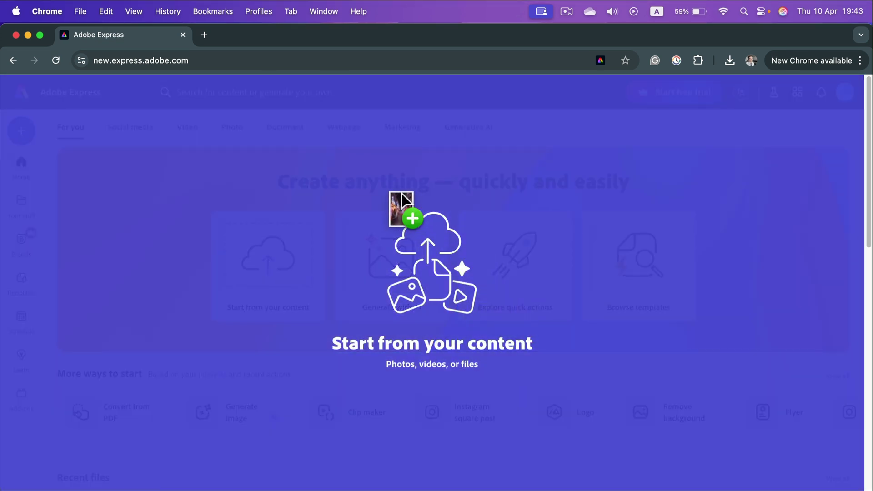
pyautogui.moveTo(402, 193); pyautogui.dragTo(494, 192)
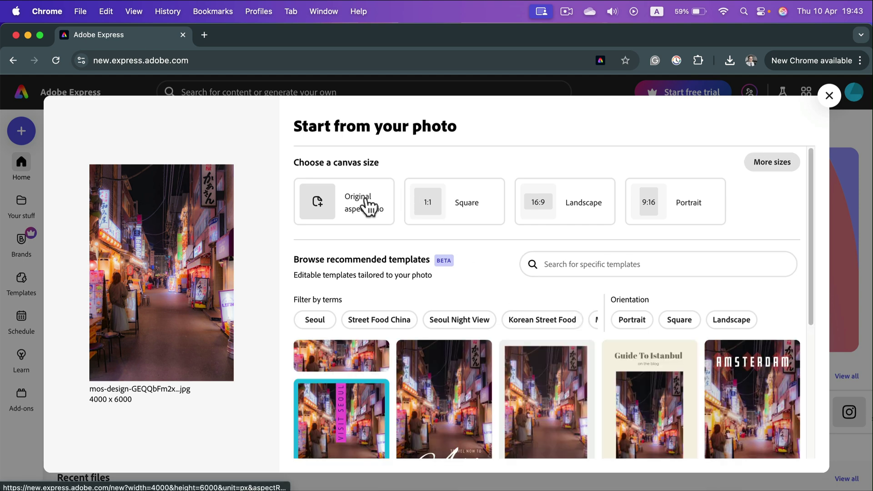
pyautogui.scroll(-5, 450, 355)
pyautogui.scroll(-3, 463, 273)
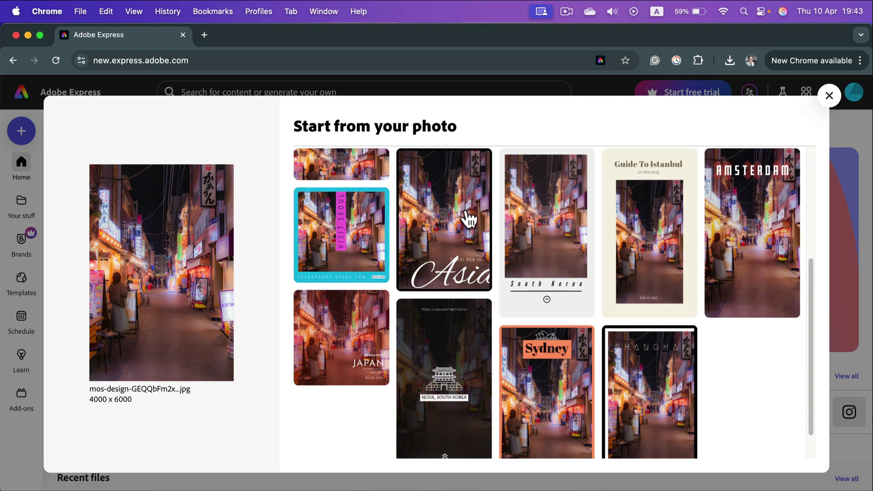
pyautogui.scroll(5, 508, 345)
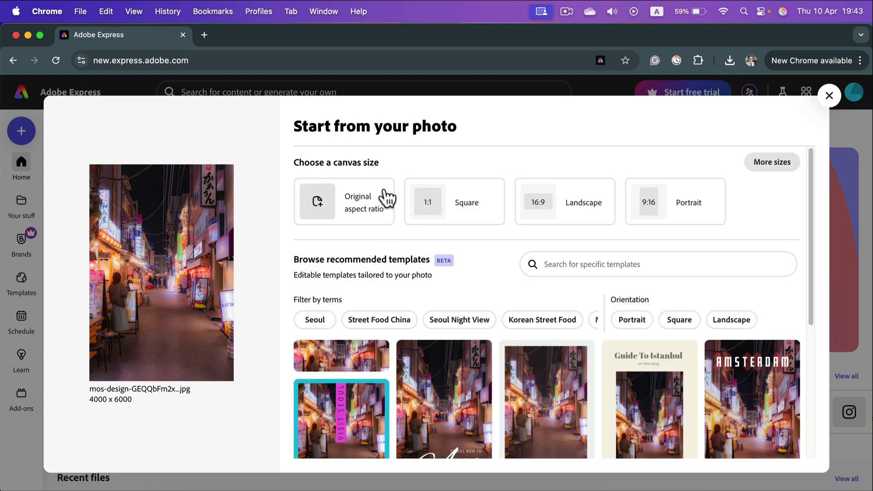
# Step: Start the design with the 'Original aspect ratio' canvas size, matching the photo's portrait proportions
pyautogui.click(351, 204)
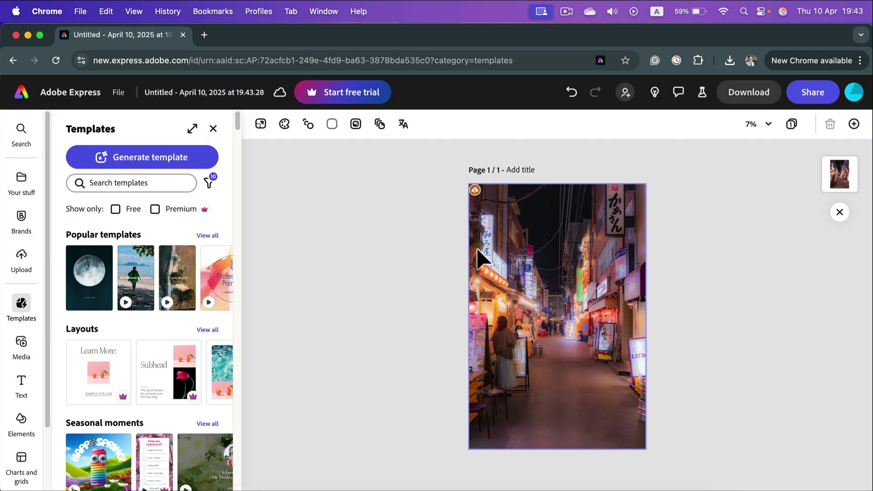
# Step: Select the street photo on the canvas to show its Image editing panel
pyautogui.click(549, 219)
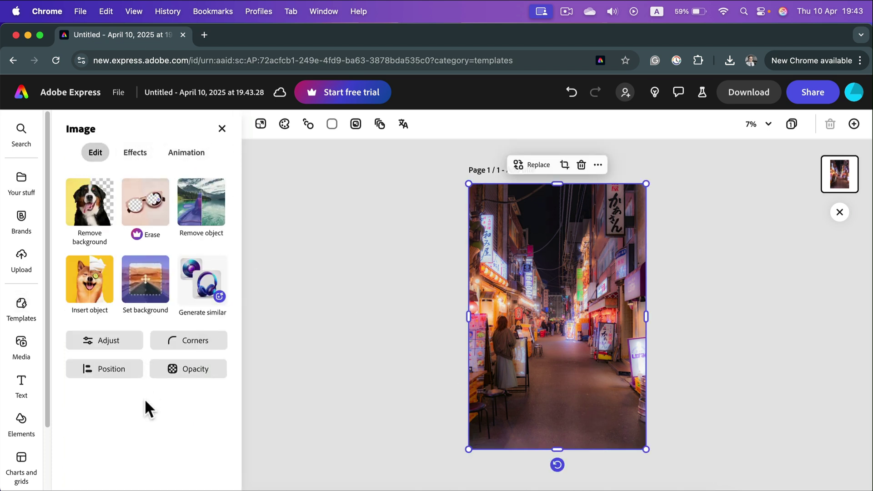
pyautogui.click(108, 341)
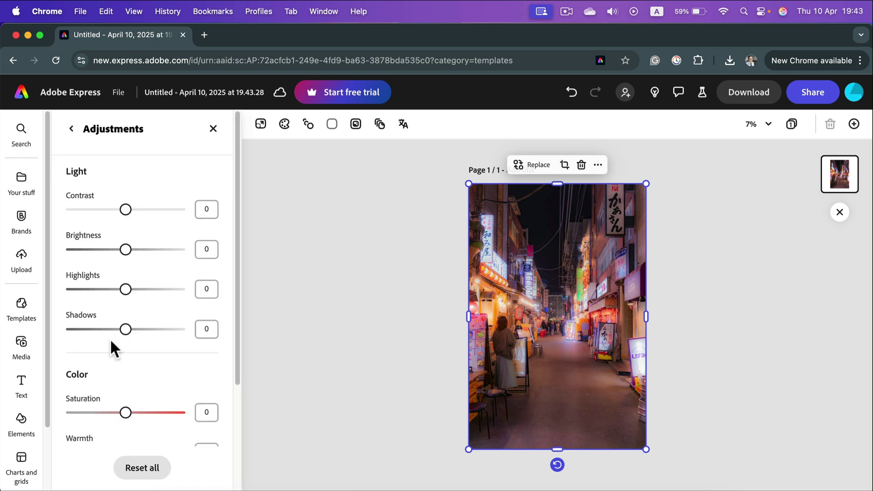
pyautogui.scroll(-2, 114, 348)
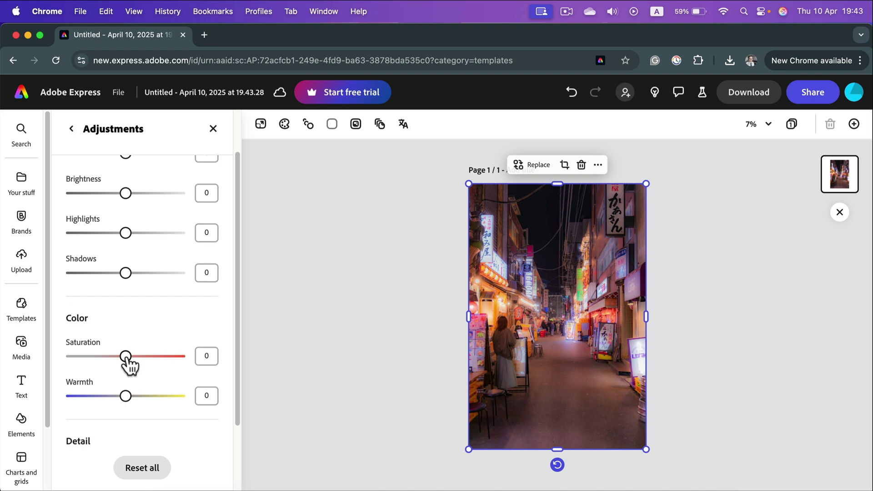
pyautogui.moveTo(115, 356); pyautogui.dragTo(24, 359)
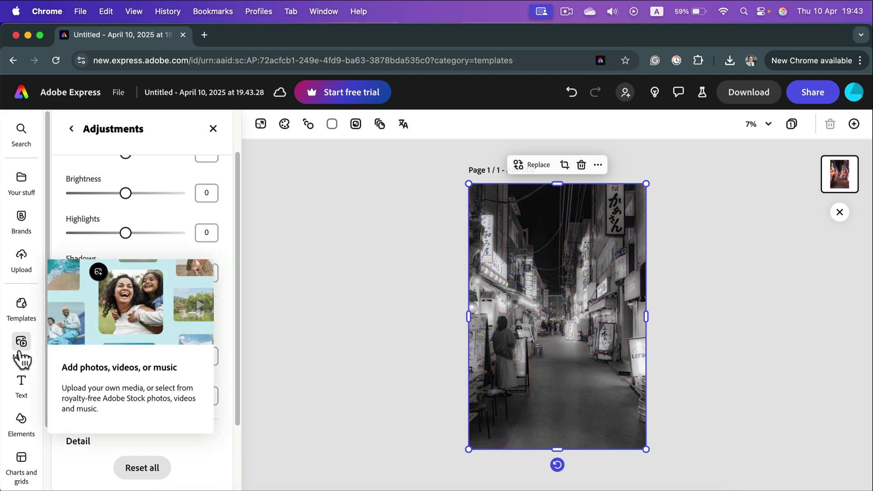
pyautogui.click(141, 467)
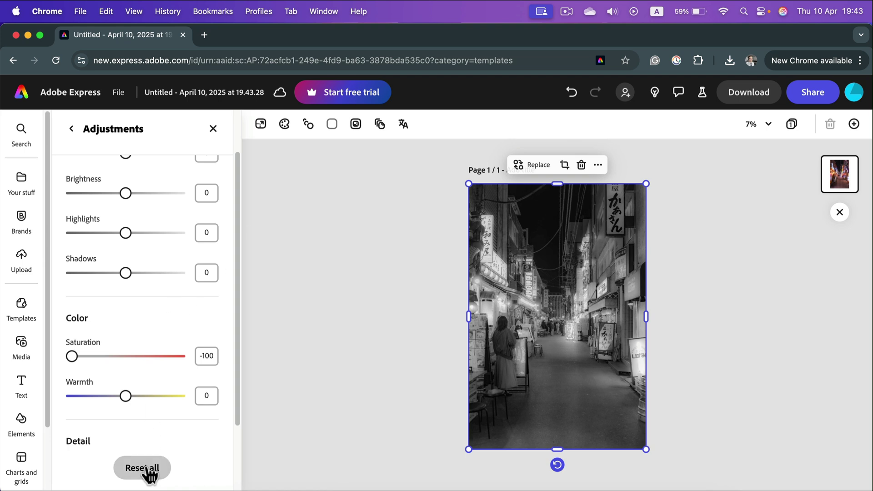
pyautogui.click(71, 129)
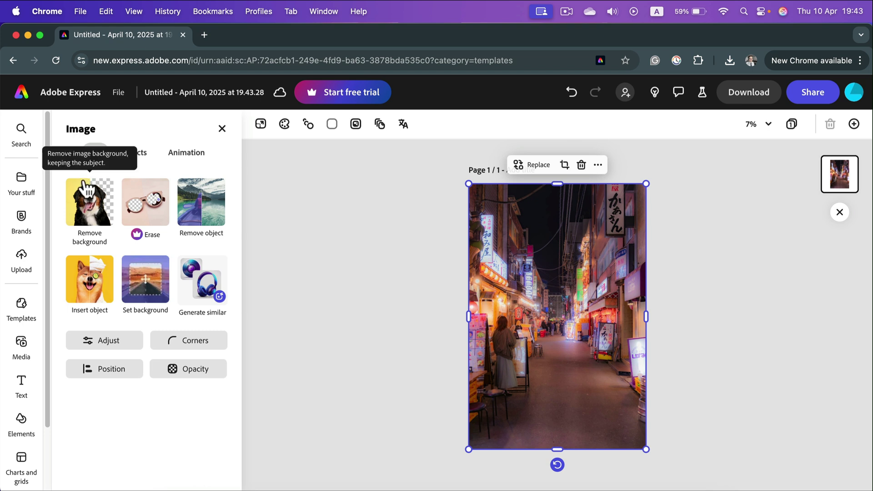
# Step: Apply the Grayscale tone from the Effects panel's Tones section to the street photo
pyautogui.click(130, 153)
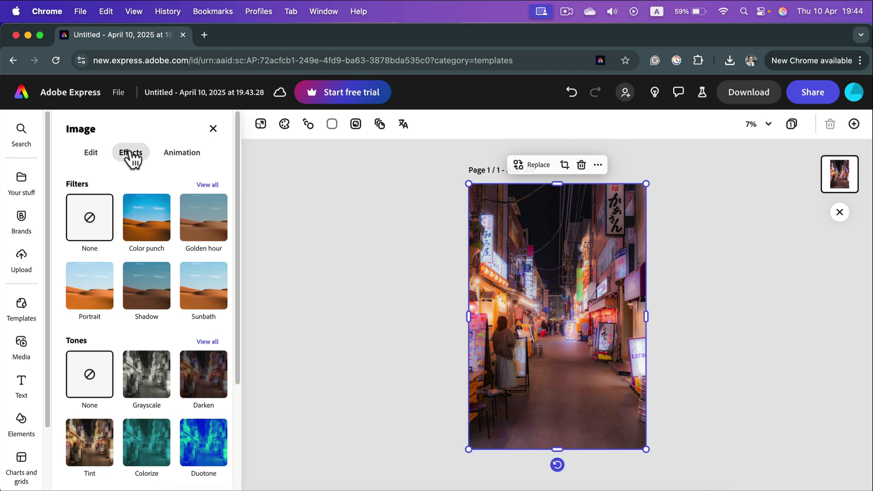
pyautogui.scroll(-1, 117, 240)
pyautogui.scroll(-3, 96, 311)
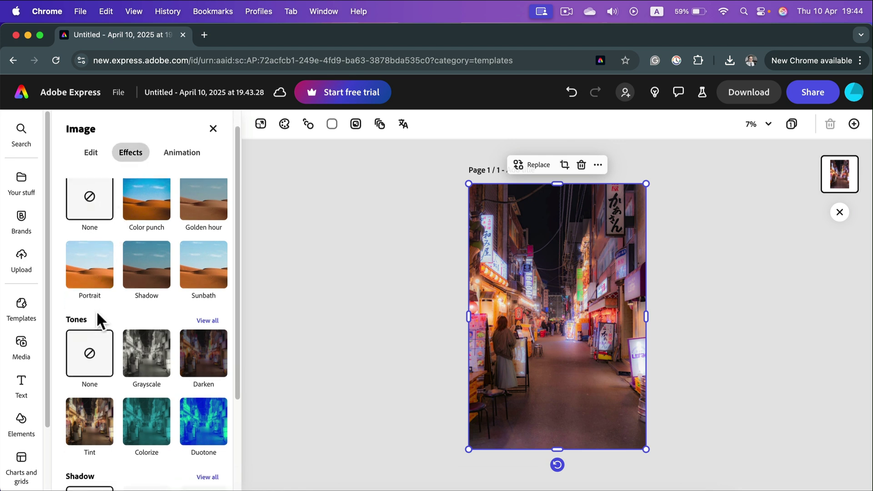
pyautogui.scroll(-2, 96, 310)
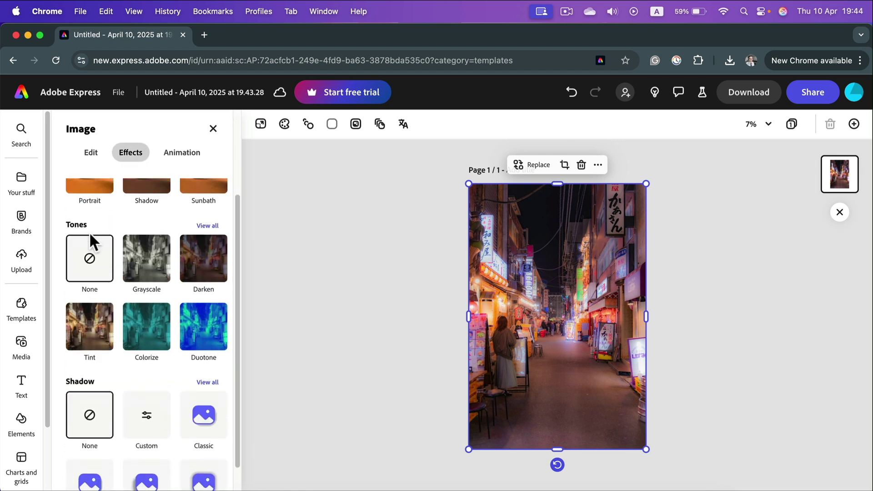
pyautogui.click(157, 273)
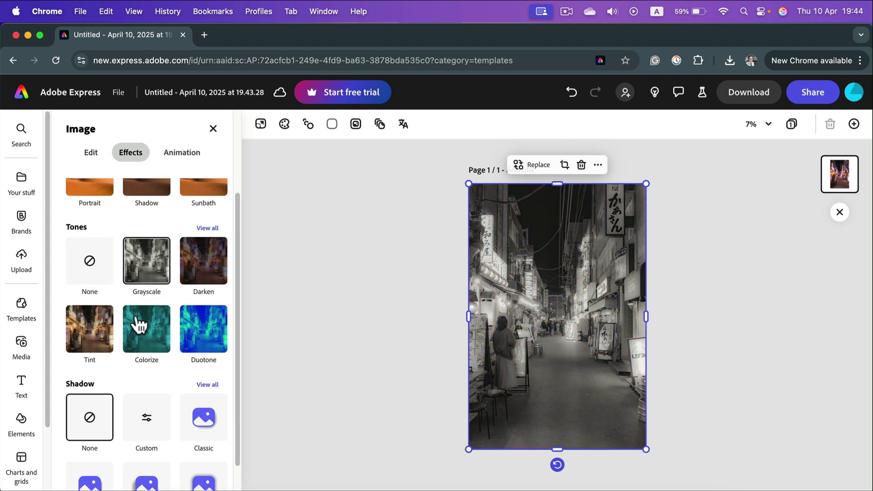
# Step: Preview the Frost, Blush, Marigold, Tangerine, Magenta, Cobalt and Violet duotones, then reapply Grayscale
pyautogui.click(207, 228)
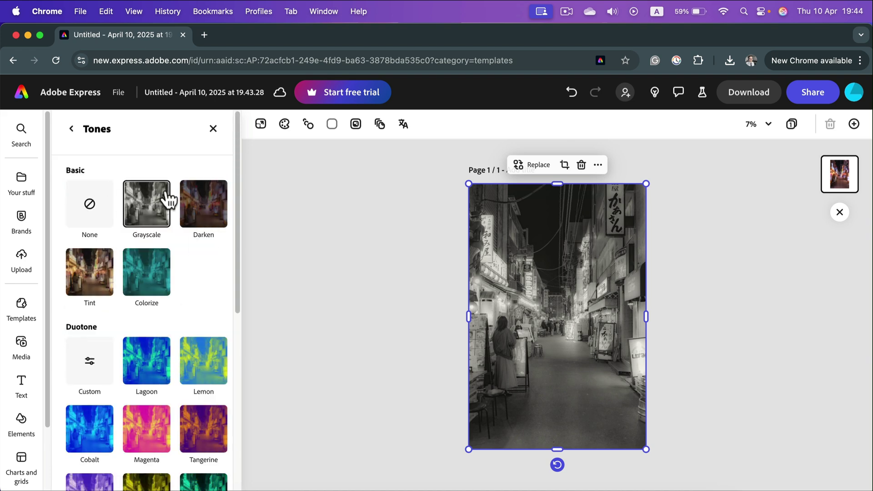
pyautogui.scroll(-2, 137, 279)
pyautogui.scroll(-5, 136, 274)
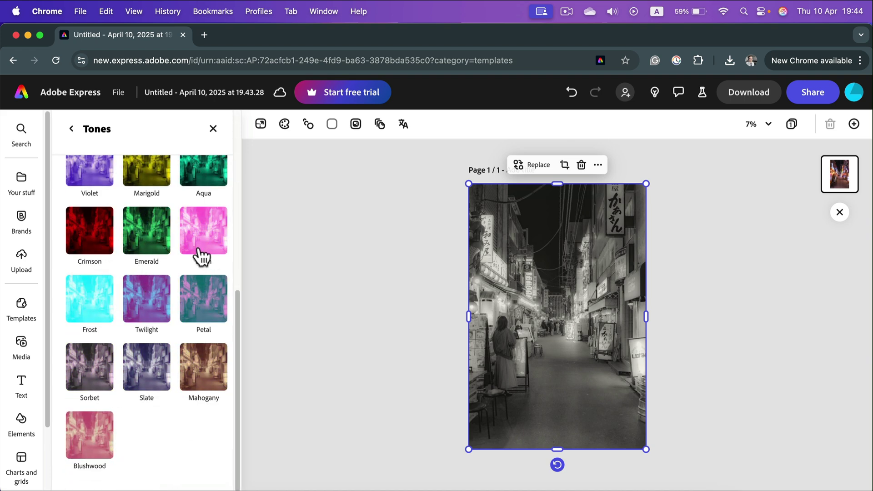
pyautogui.click(89, 298)
pyautogui.click(203, 230)
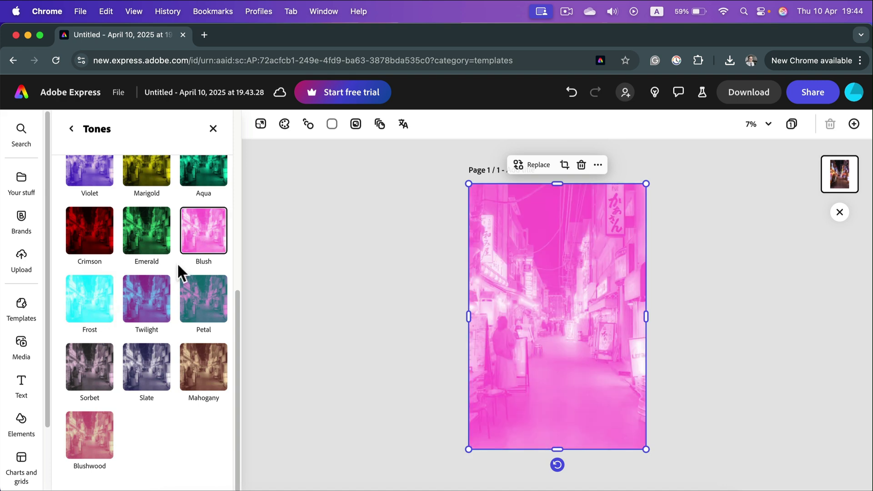
pyautogui.scroll(3, 184, 272)
pyautogui.click(147, 257)
pyautogui.click(204, 188)
pyautogui.click(146, 188)
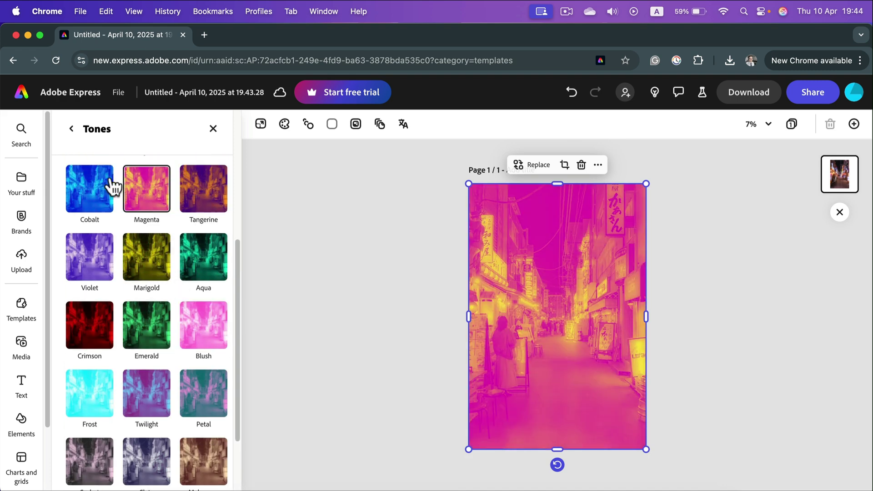
pyautogui.click(90, 189)
pyautogui.click(90, 256)
pyautogui.click(147, 257)
pyautogui.scroll(5, 147, 273)
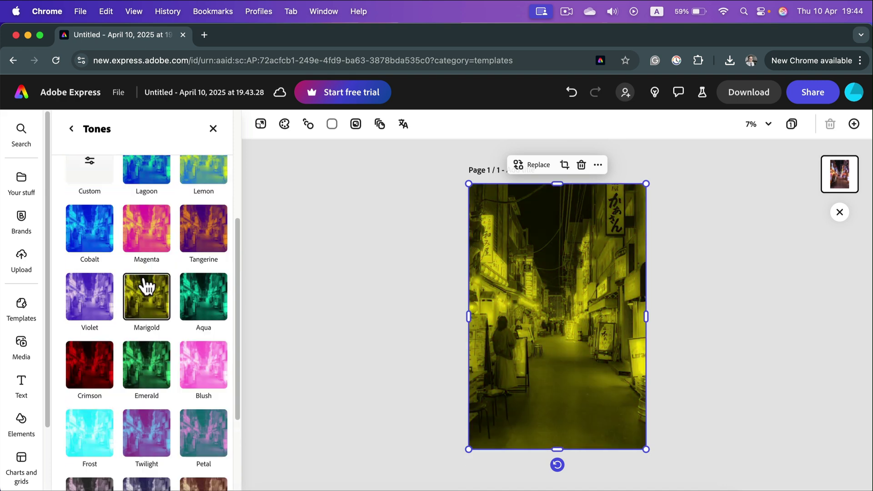
pyautogui.scroll(1, 145, 320)
pyautogui.scroll(1, 145, 329)
pyautogui.click(166, 205)
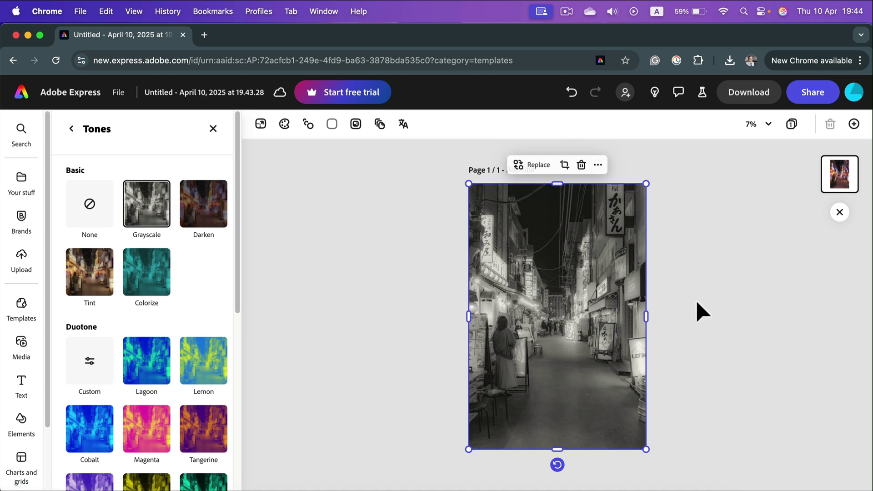
# Step: Download the grayscale street design in PNG format and open the saved file from Chrome's downloads
pyautogui.click(749, 91)
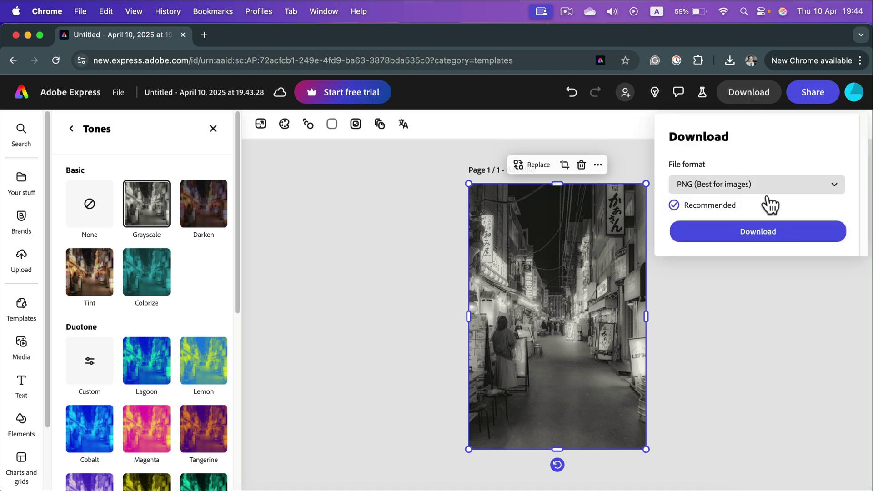
pyautogui.click(789, 185)
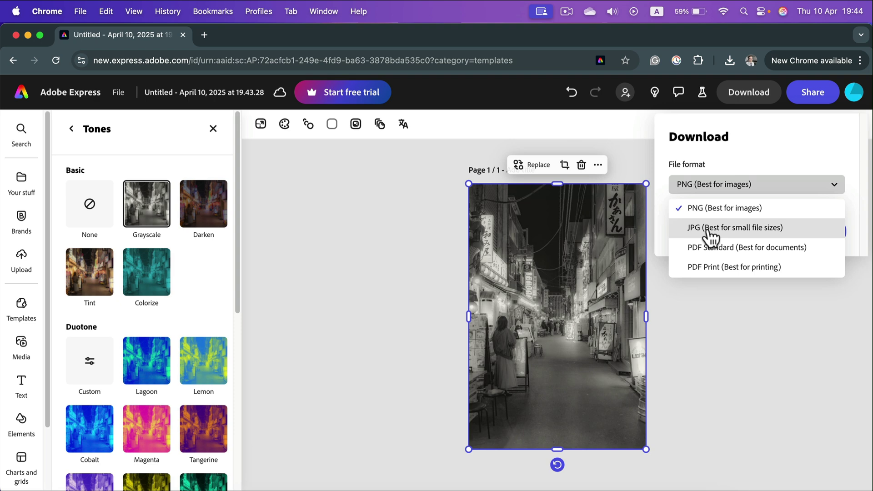
pyautogui.click(714, 207)
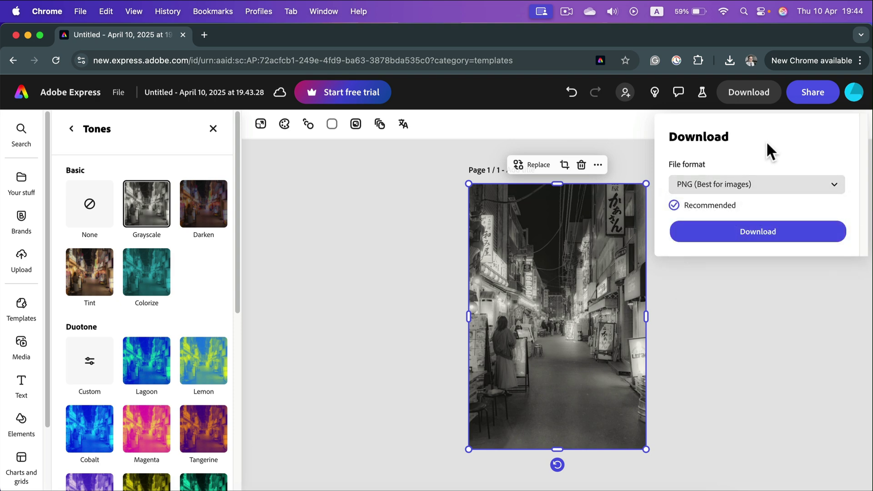
pyautogui.click(758, 231)
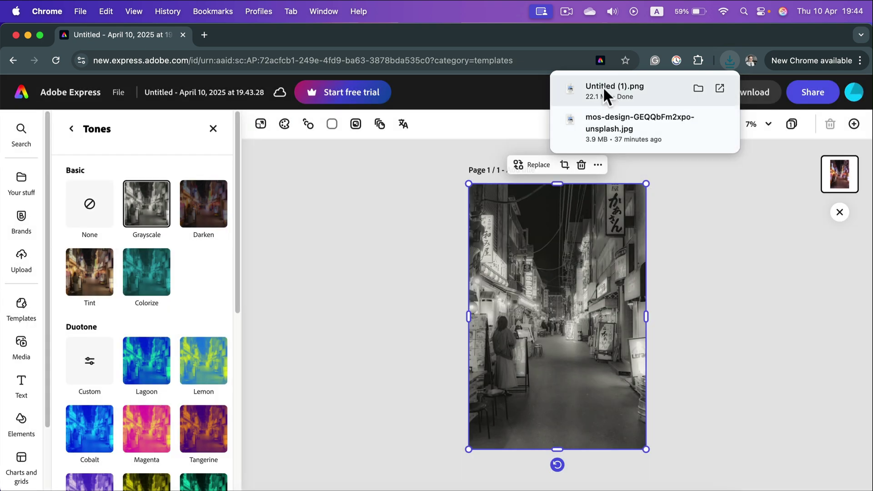
pyautogui.click(603, 87)
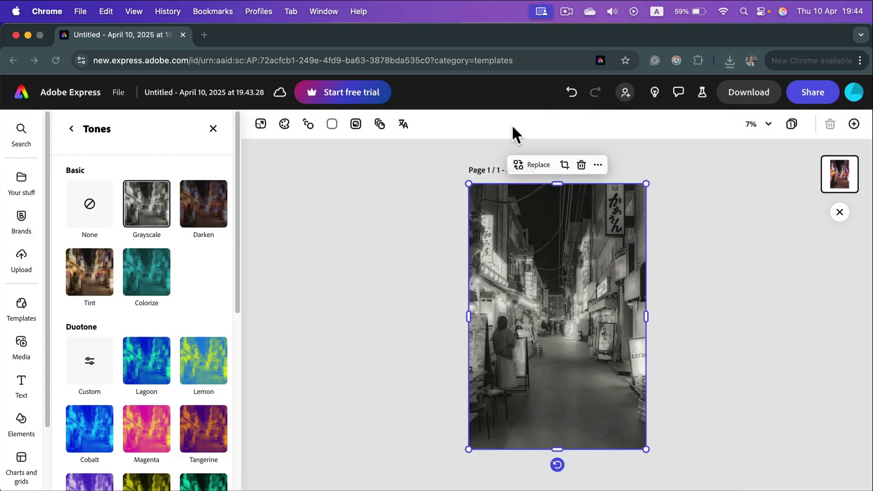